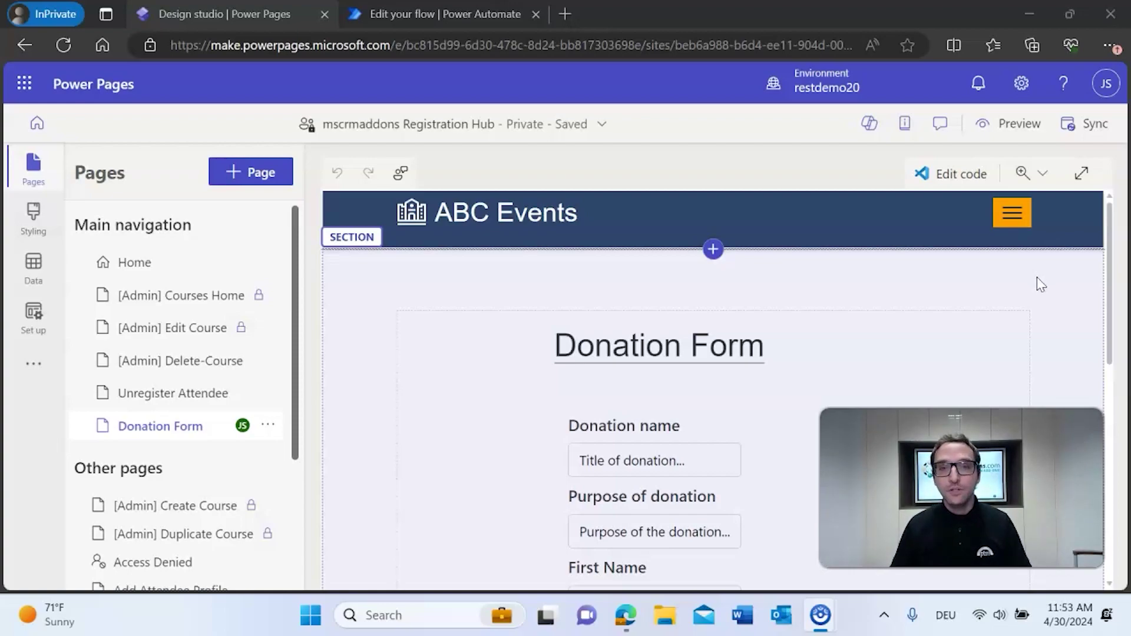
- Preview the Donation Form page as a live site in a new browser tab
{"action": "scroll", "coordinate": [1038, 283], "scroll_direction": "down", "scroll_amount": 1}
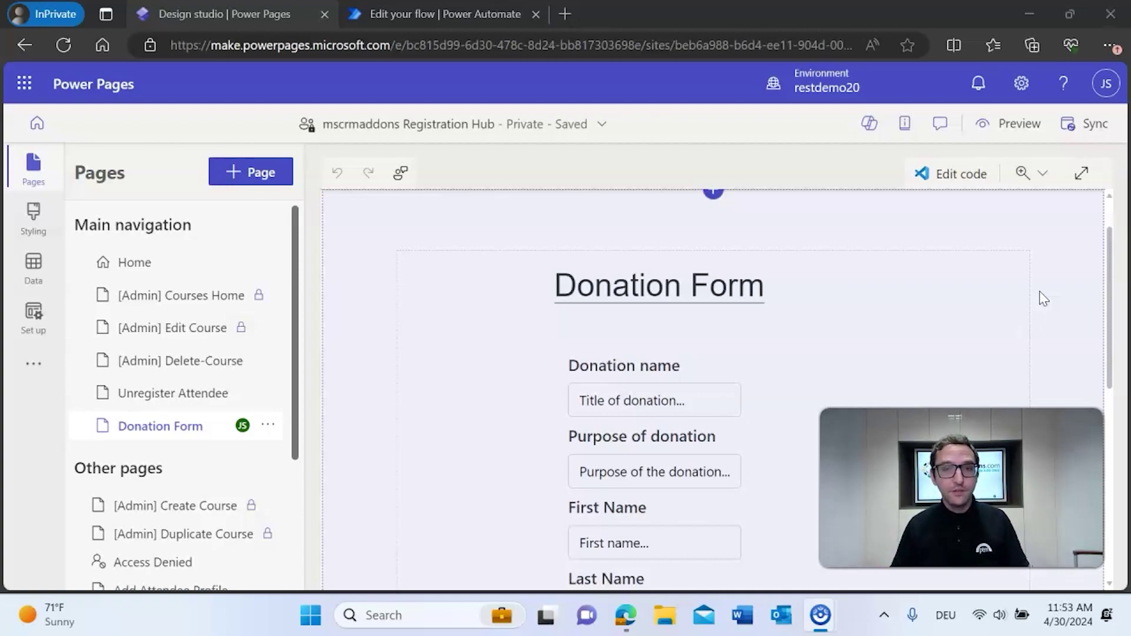
{"action": "left_click_drag", "start_coordinate": [916, 289], "coordinate": [1039, 278]}
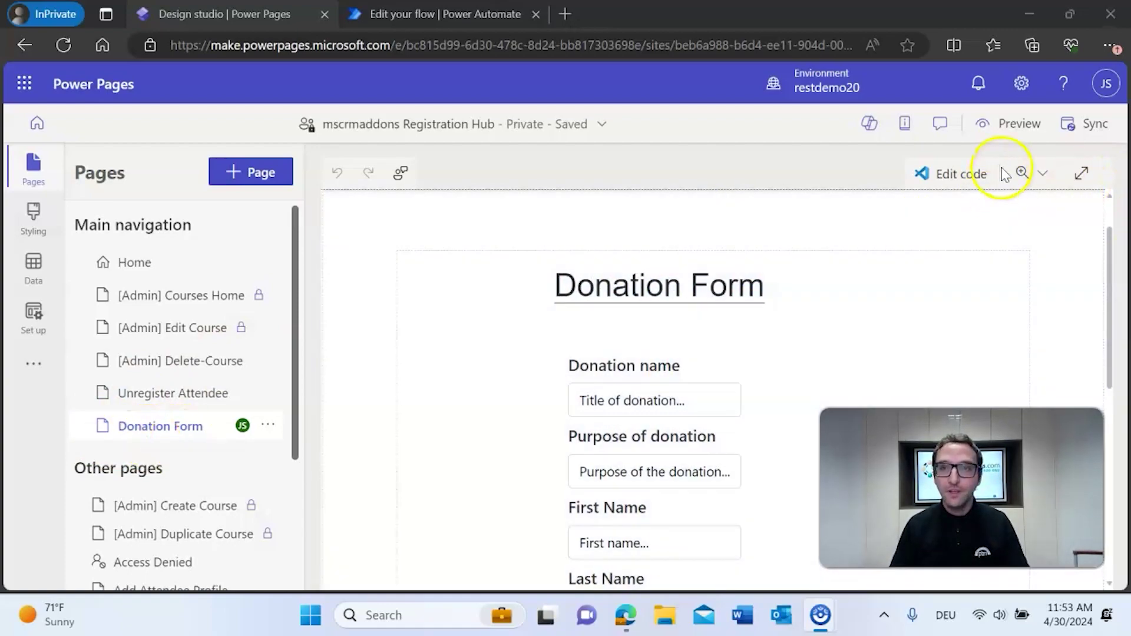
{"action": "left_click", "coordinate": [1006, 131]}
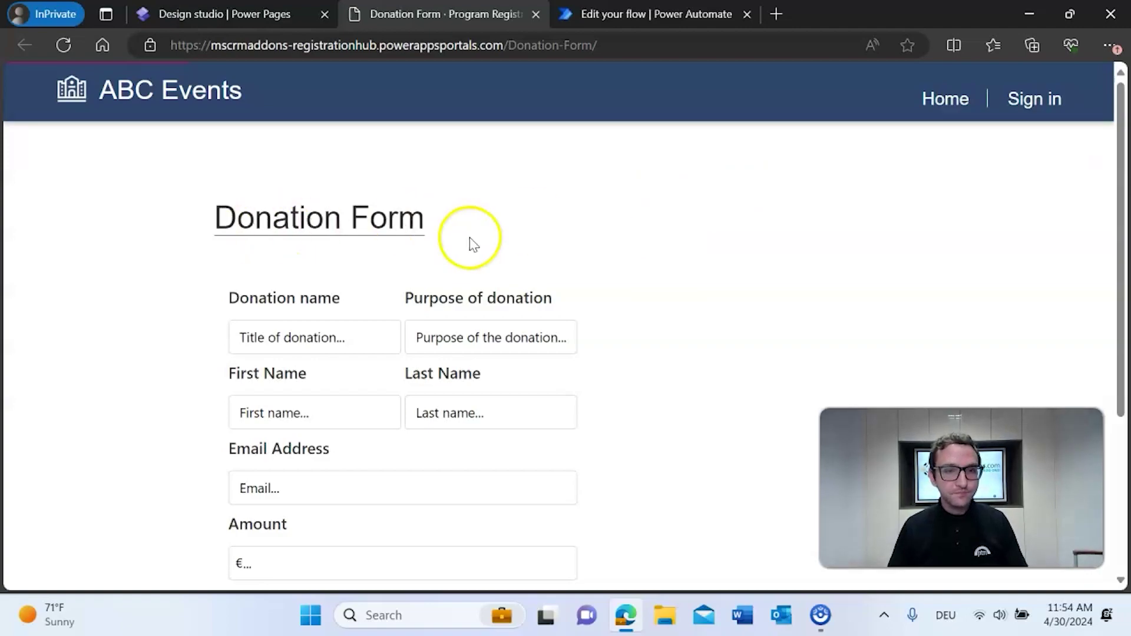
- Enter 'Charity' as the donation name and 'donation for charity' as the purpose
{"action": "scroll", "coordinate": [626, 235], "scroll_direction": "down", "scroll_amount": 2}
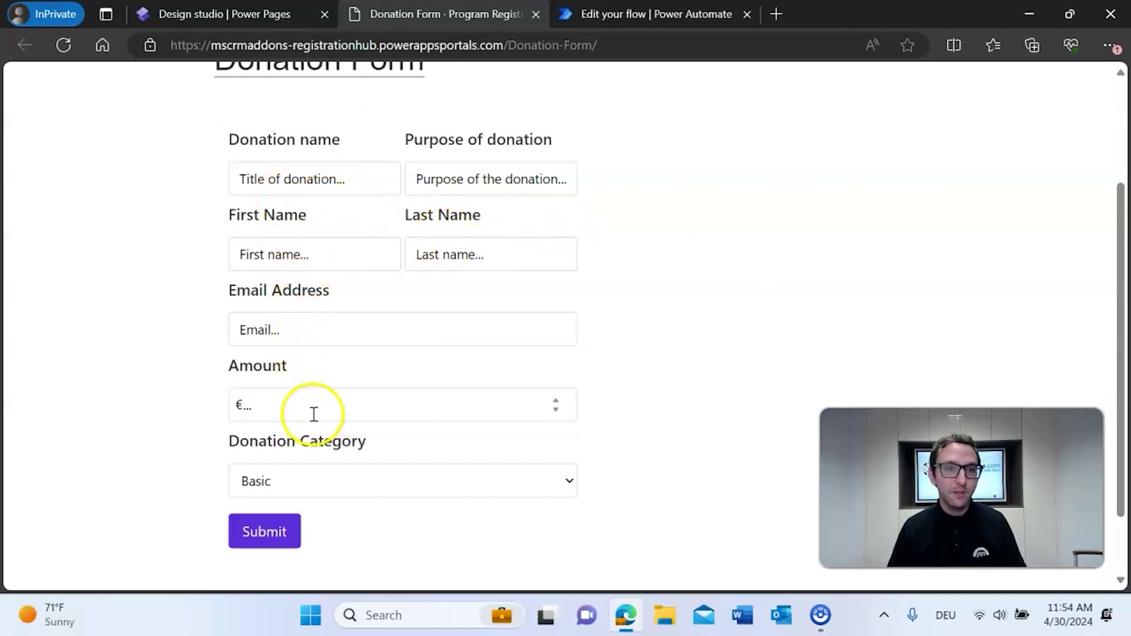
{"action": "left_click", "coordinate": [360, 178]}
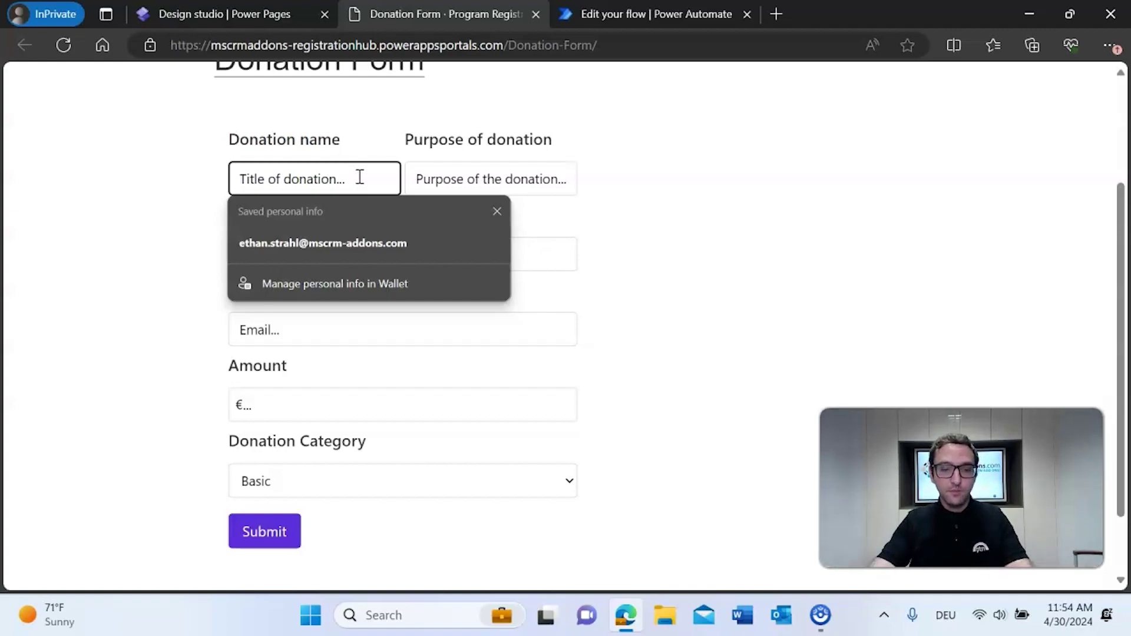
{"action": "type", "text": "Cha"}
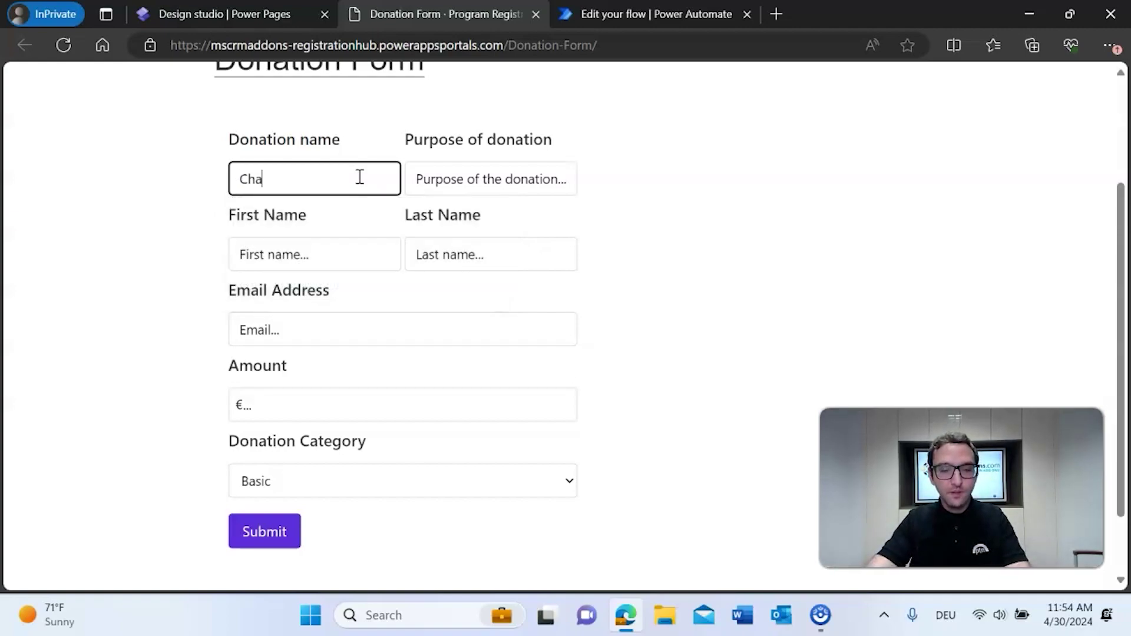
{"action": "type", "text": "rity"}
{"action": "key", "text": "Tab"}
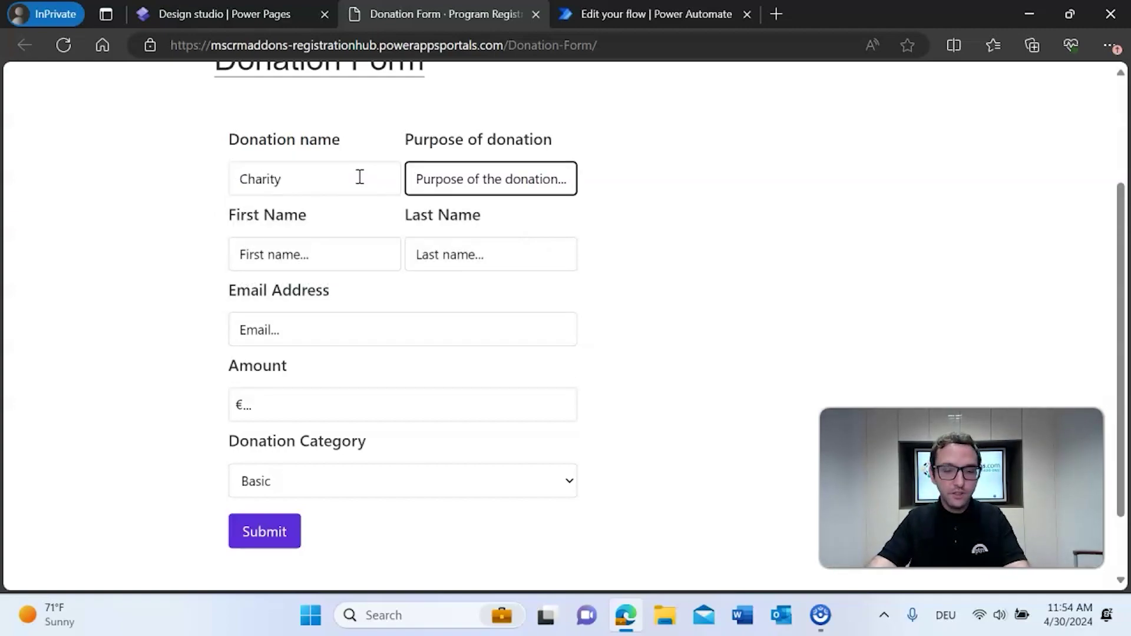
{"action": "type", "text": "donation for chair"}
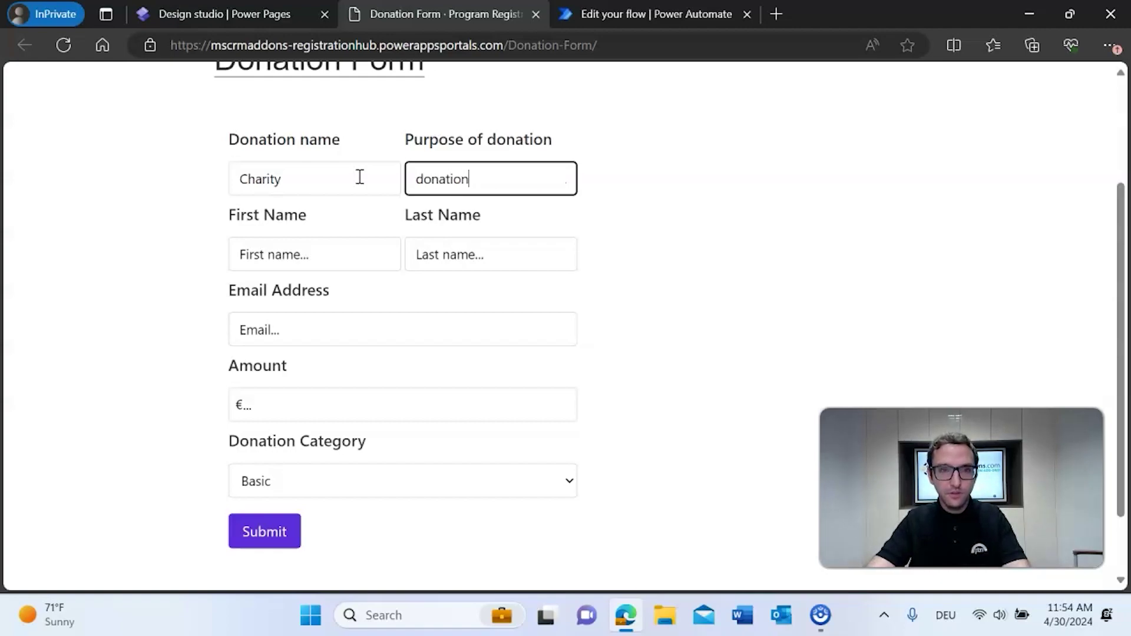
{"action": "key", "text": "BackSpace"}
{"action": "key", "text": "BackSpace"}
{"action": "type", "text": "rity"}
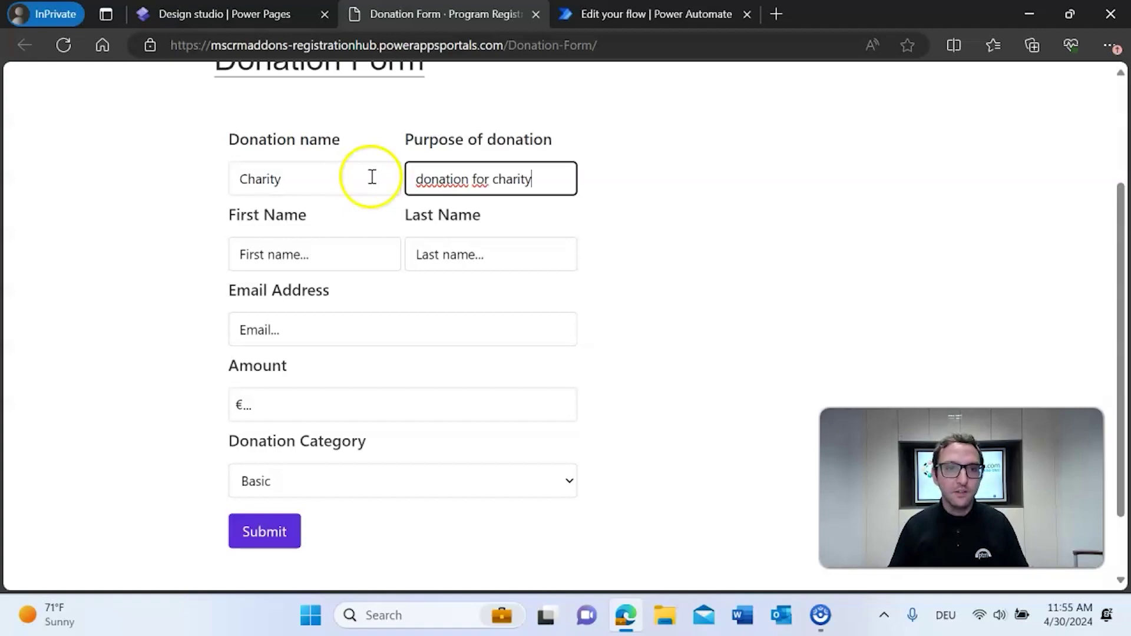
- Fill in the donor's first name, last name and e-mail address
{"action": "left_click", "coordinate": [328, 247]}
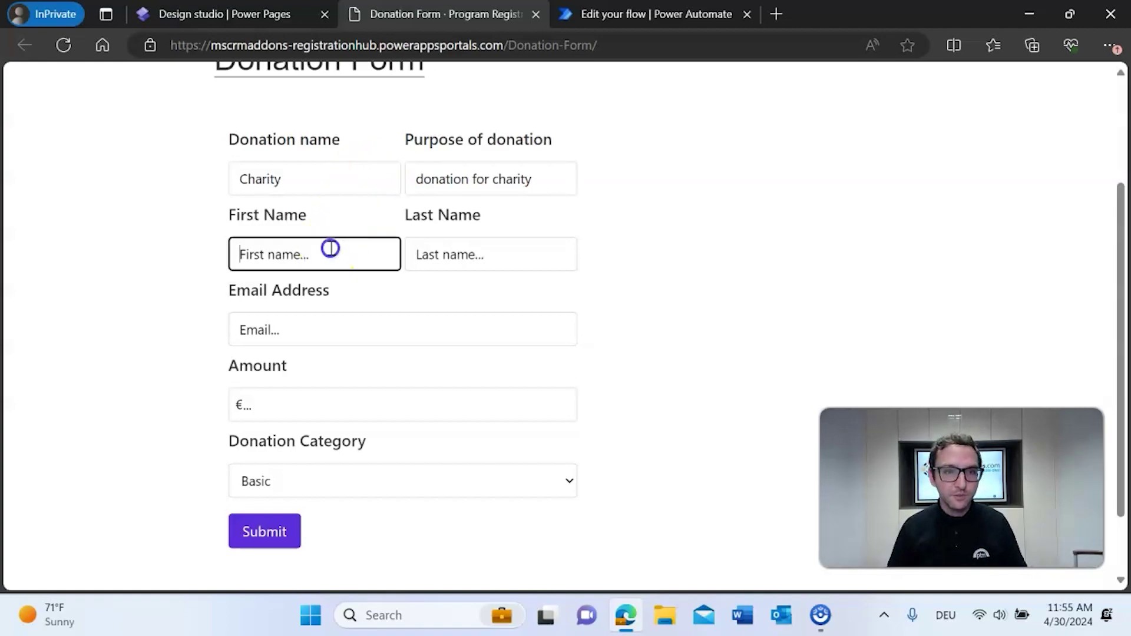
{"action": "key", "text": "Tab"}
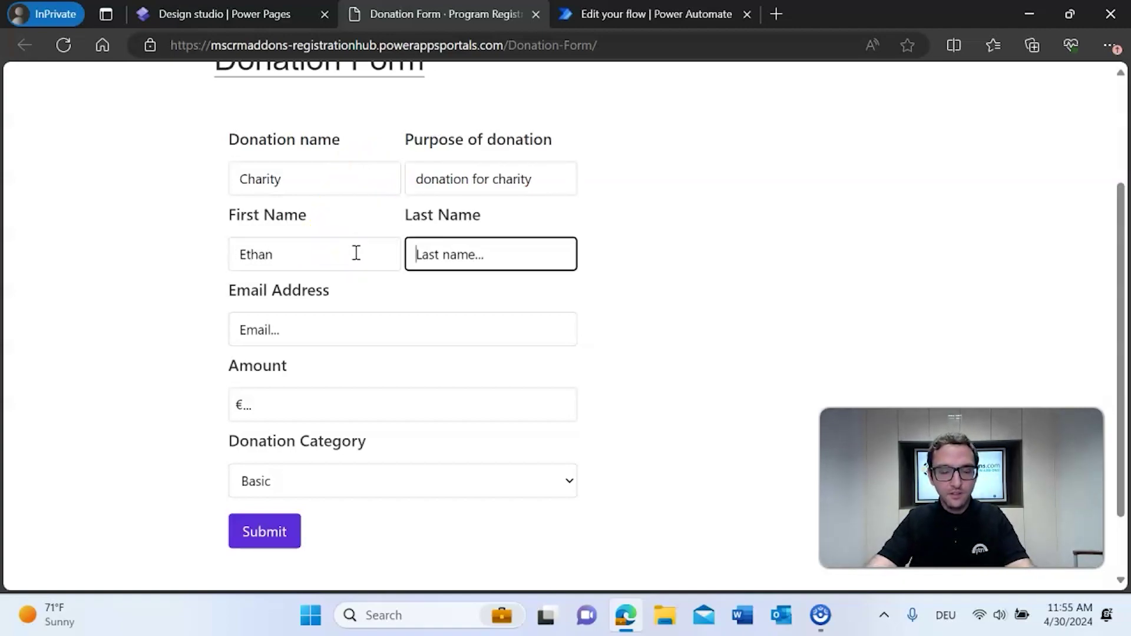
{"action": "key", "text": "Tab"}
{"action": "type", "text": "test"}
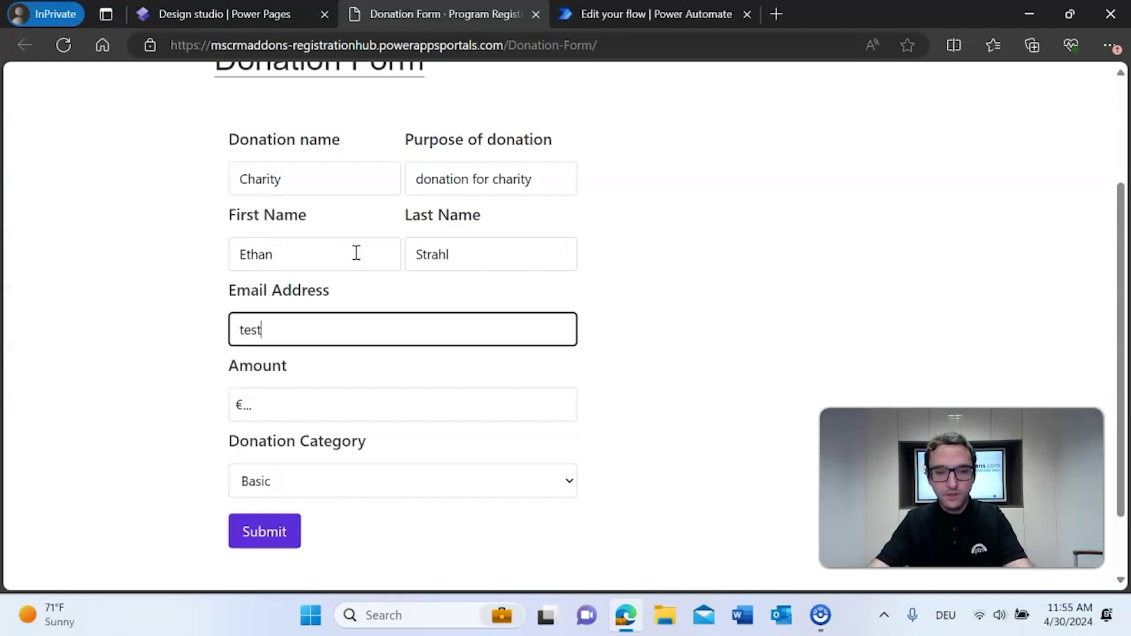
{"action": "type", "text": "@exam"}
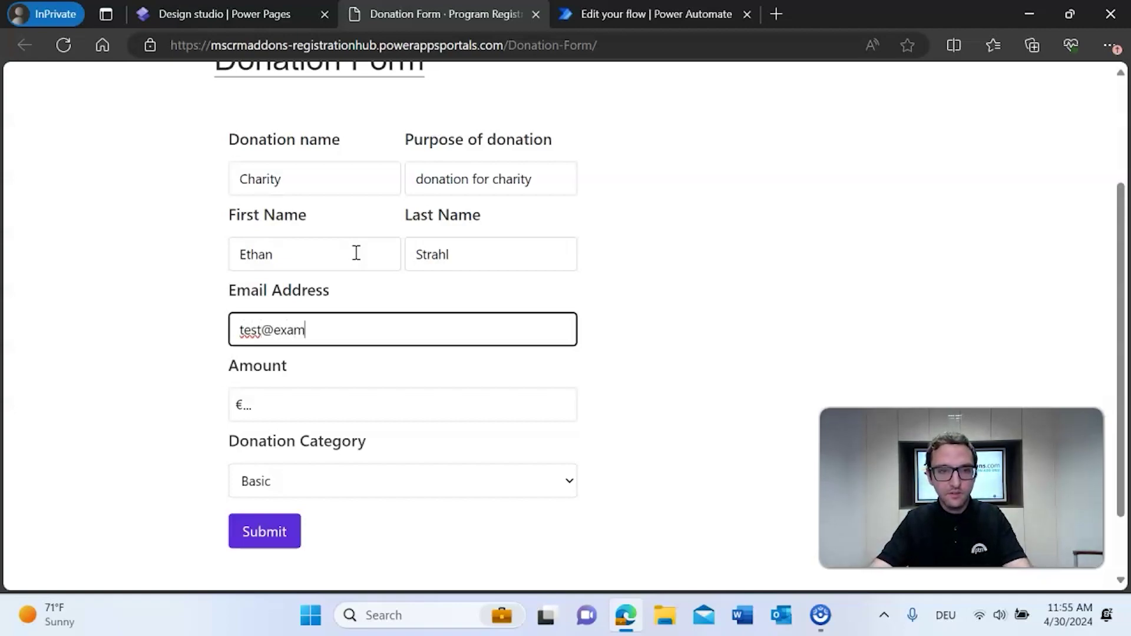
{"action": "type", "text": "ple.com"}
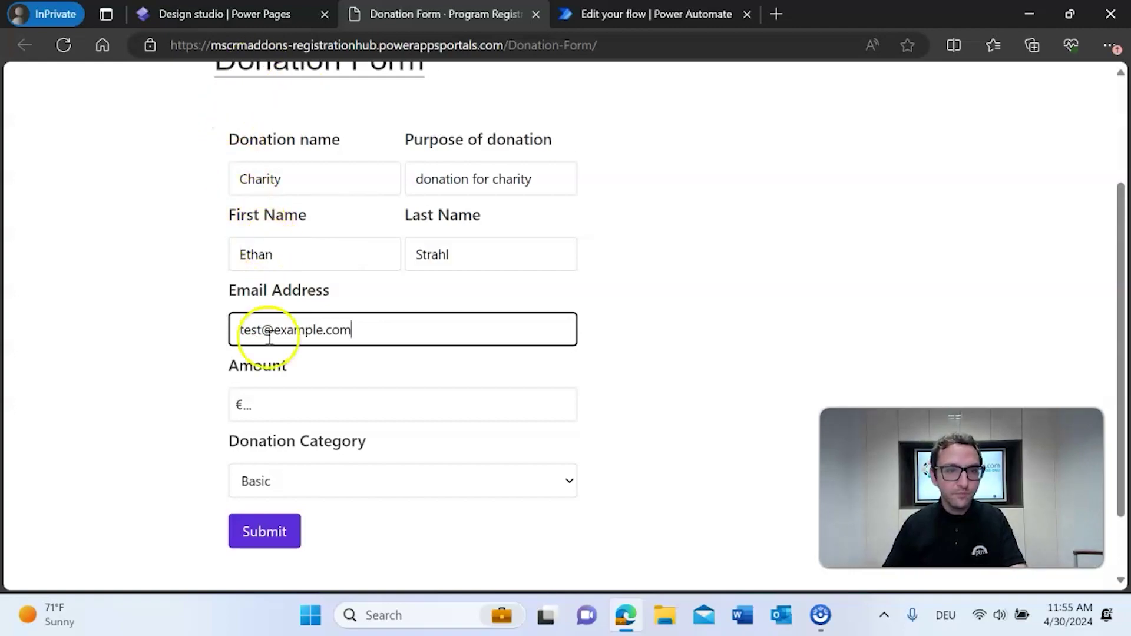
{"action": "left_click", "coordinate": [263, 331]}
{"action": "type", "text": "23"}
- Set the donation amount to 15 and submit the form
{"action": "left_click", "coordinate": [321, 391]}
{"action": "type", "text": "15"}
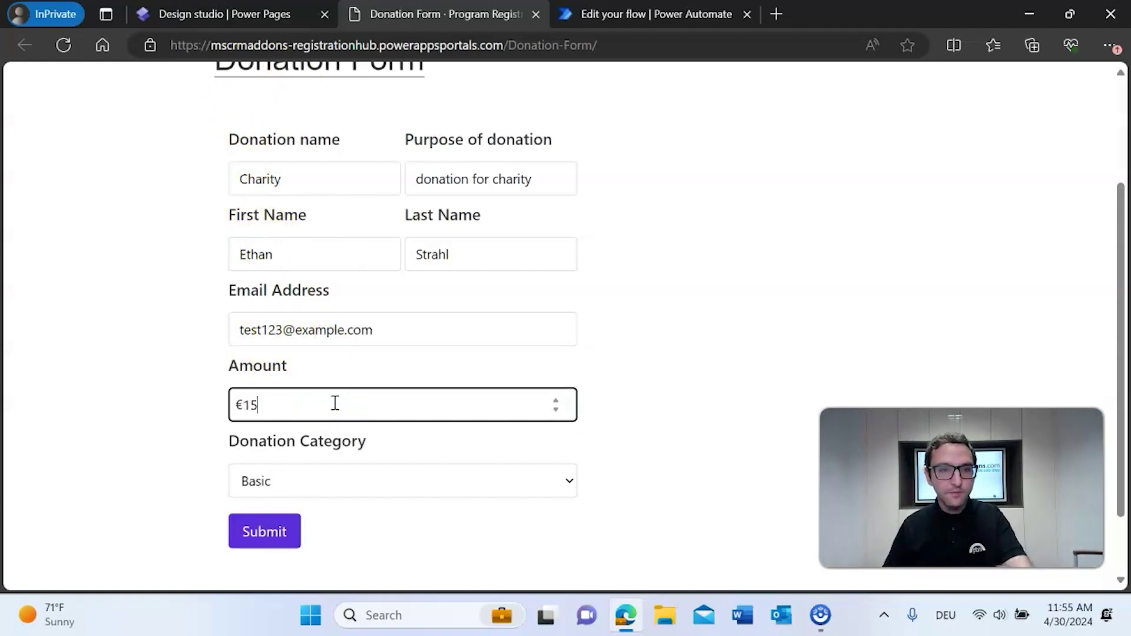
{"action": "left_click", "coordinate": [188, 426]}
{"action": "scroll", "coordinate": [312, 433], "scroll_direction": "down", "scroll_amount": 1}
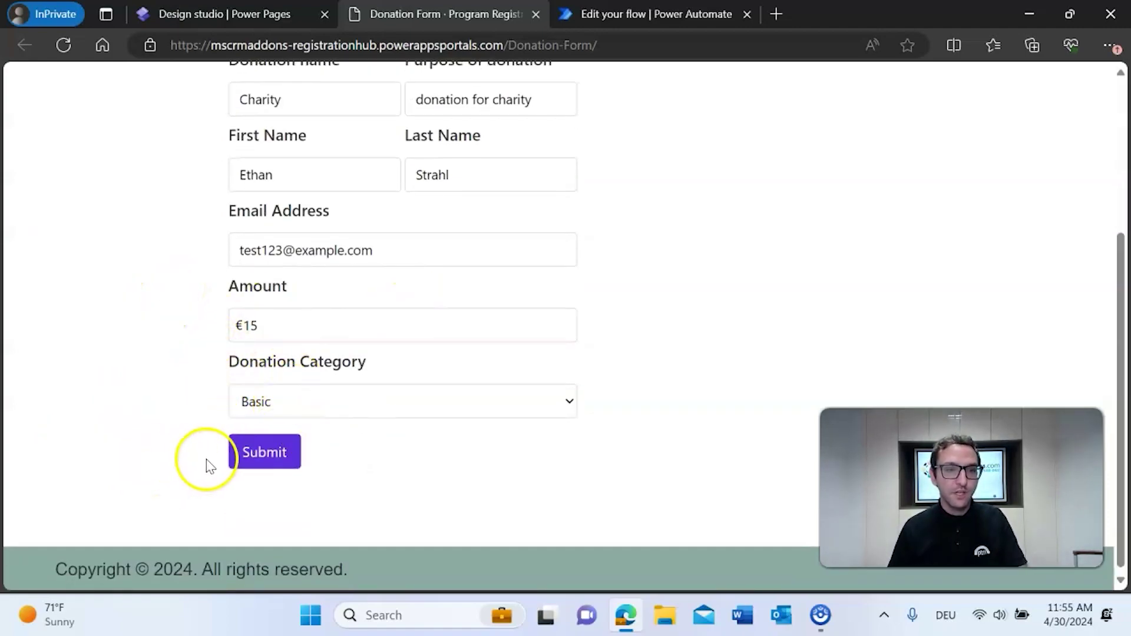
{"action": "left_click", "coordinate": [242, 457]}
- Review the ABC Donations thank-you PDF, then close the live form tab to return to the studio
{"action": "scroll", "coordinate": [754, 316], "scroll_direction": "down", "scroll_amount": 2}
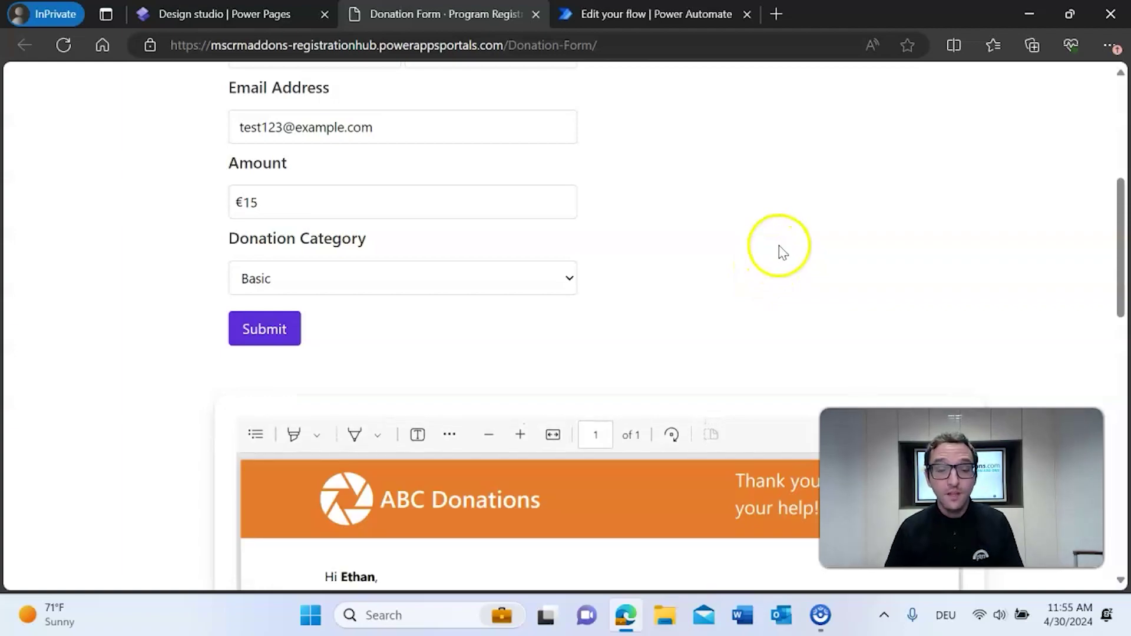
{"action": "scroll", "coordinate": [777, 227], "scroll_direction": "down", "scroll_amount": 5}
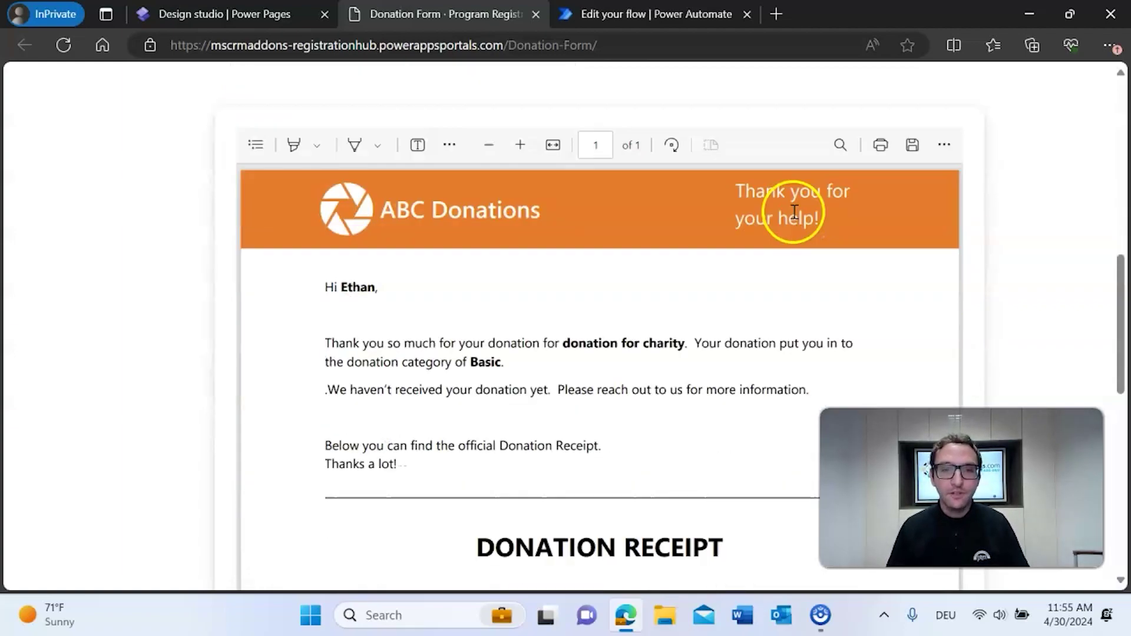
{"action": "scroll", "coordinate": [983, 262], "scroll_direction": "up", "scroll_amount": 1}
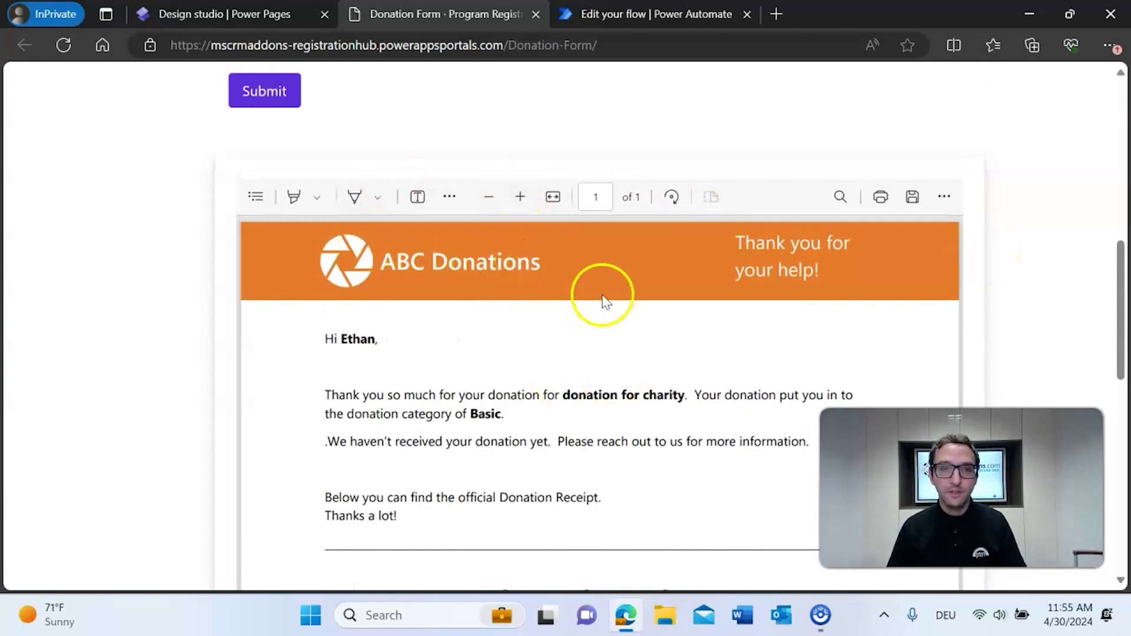
{"action": "scroll", "coordinate": [221, 242], "scroll_direction": "up", "scroll_amount": 2}
{"action": "scroll", "coordinate": [151, 271], "scroll_direction": "down", "scroll_amount": 5}
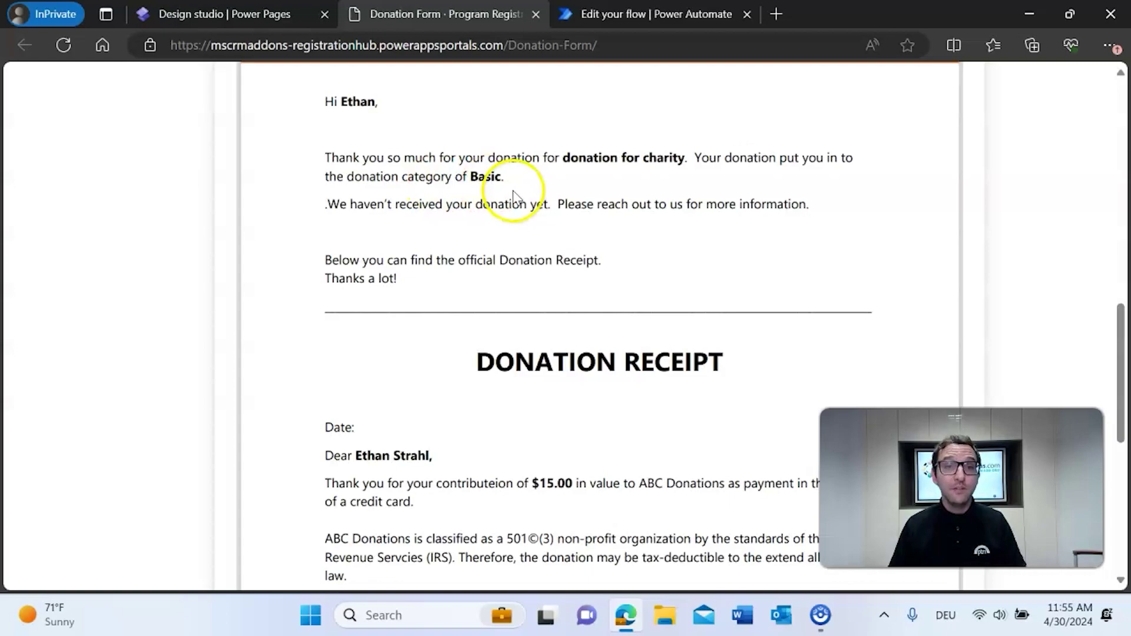
{"action": "scroll", "coordinate": [498, 189], "scroll_direction": "down", "scroll_amount": 5}
{"action": "scroll", "coordinate": [497, 194], "scroll_direction": "down", "scroll_amount": 2}
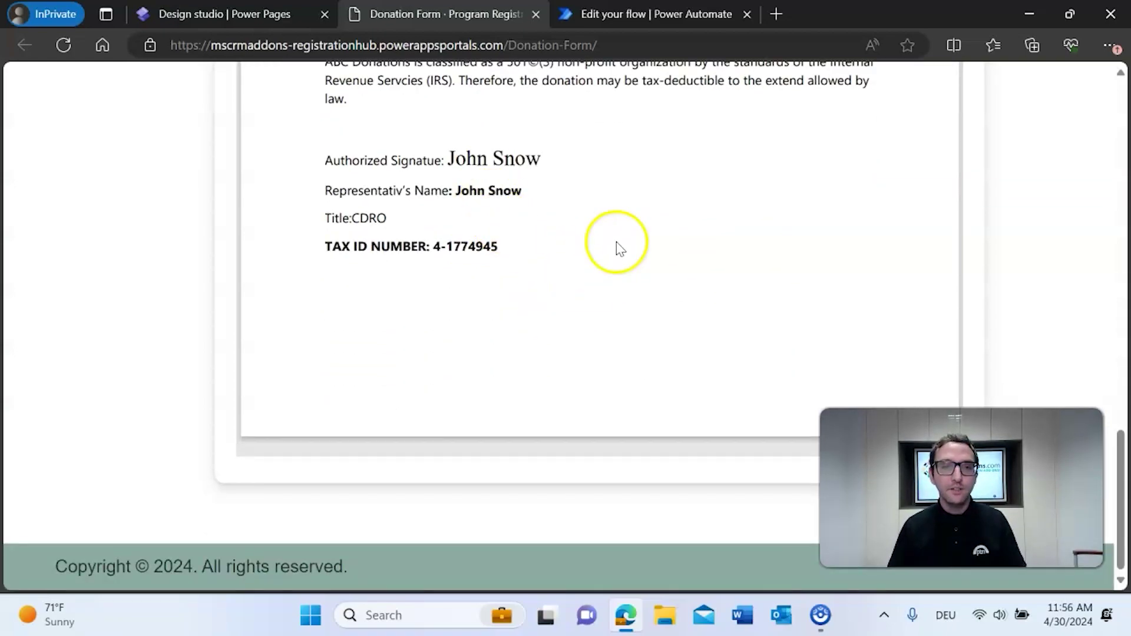
{"action": "scroll", "coordinate": [616, 247], "scroll_direction": "up", "scroll_amount": 15}
{"action": "scroll", "coordinate": [942, 309], "scroll_direction": "up", "scroll_amount": 1}
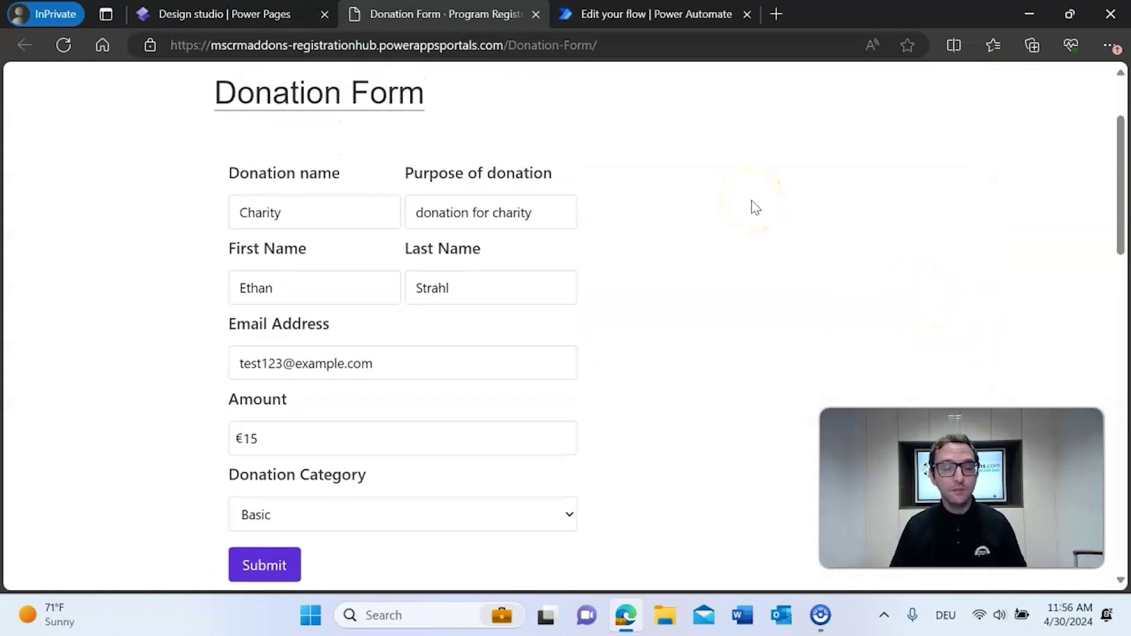
{"action": "left_click", "coordinate": [536, 14]}
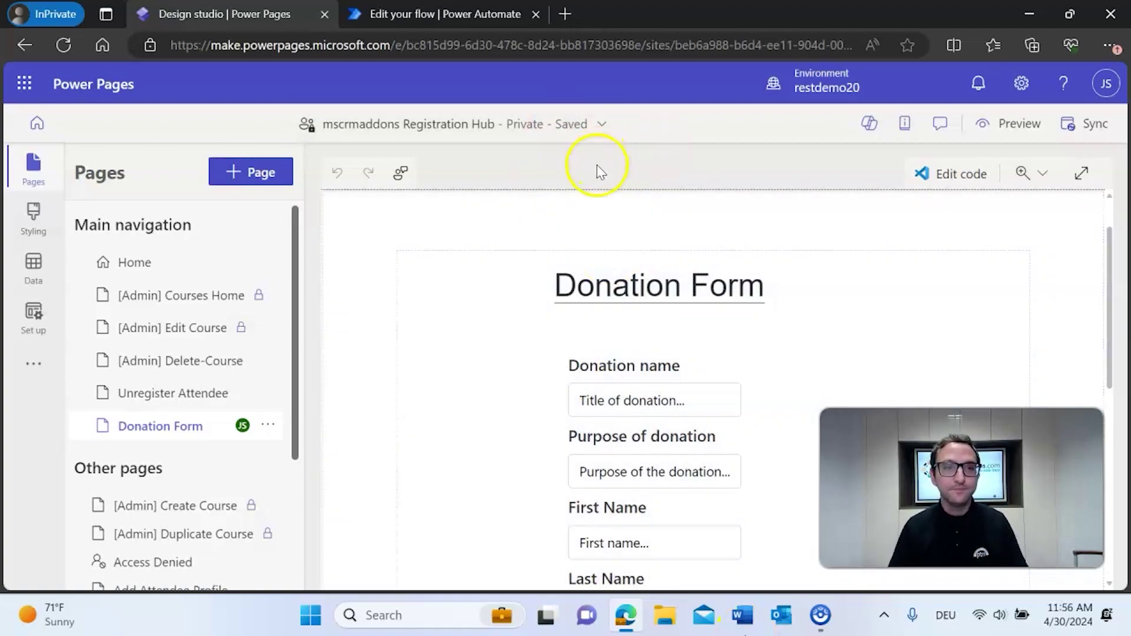
- Go to Set up > Integrations > Cloud flows to list the Create donation and return document flow
{"action": "left_click", "coordinate": [17, 324]}
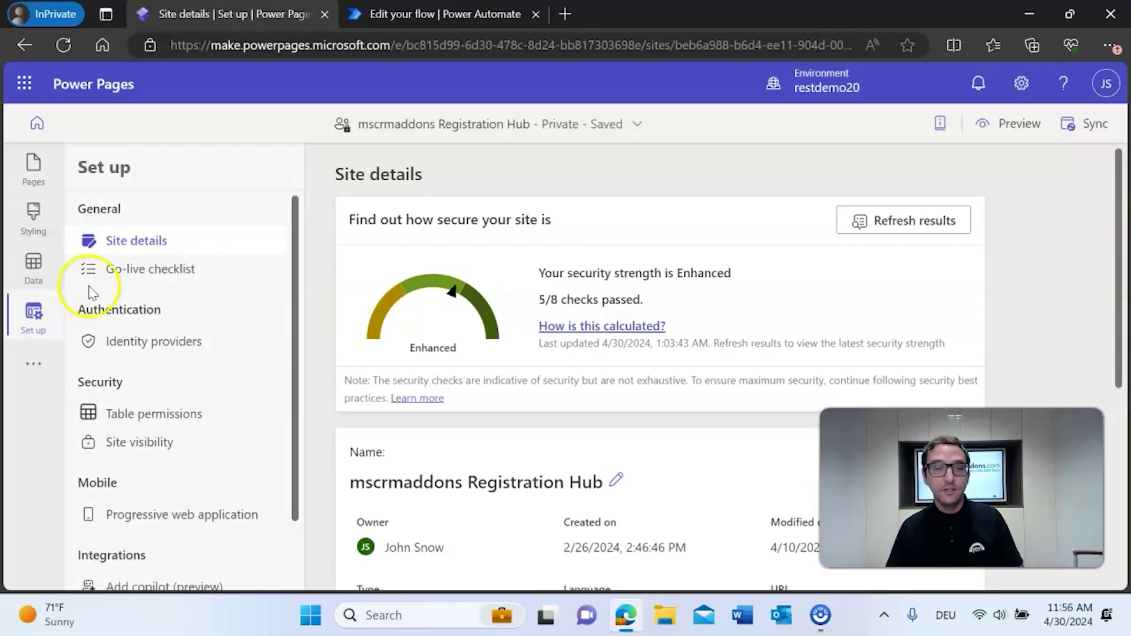
{"action": "scroll", "coordinate": [220, 295], "scroll_direction": "down", "scroll_amount": 1}
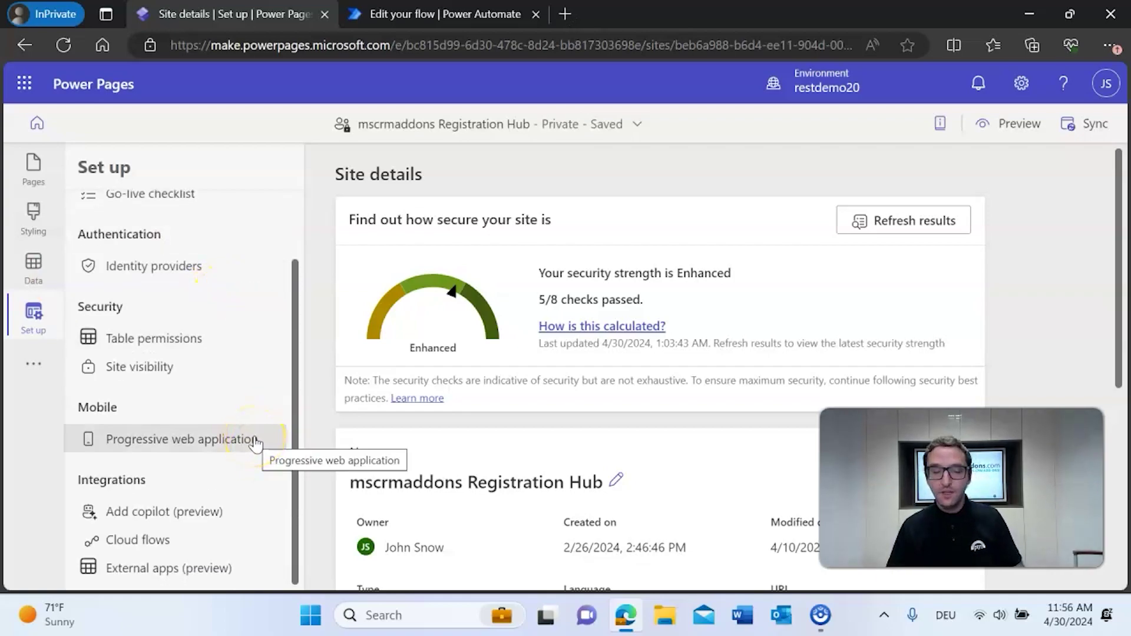
{"action": "left_click", "coordinate": [175, 544]}
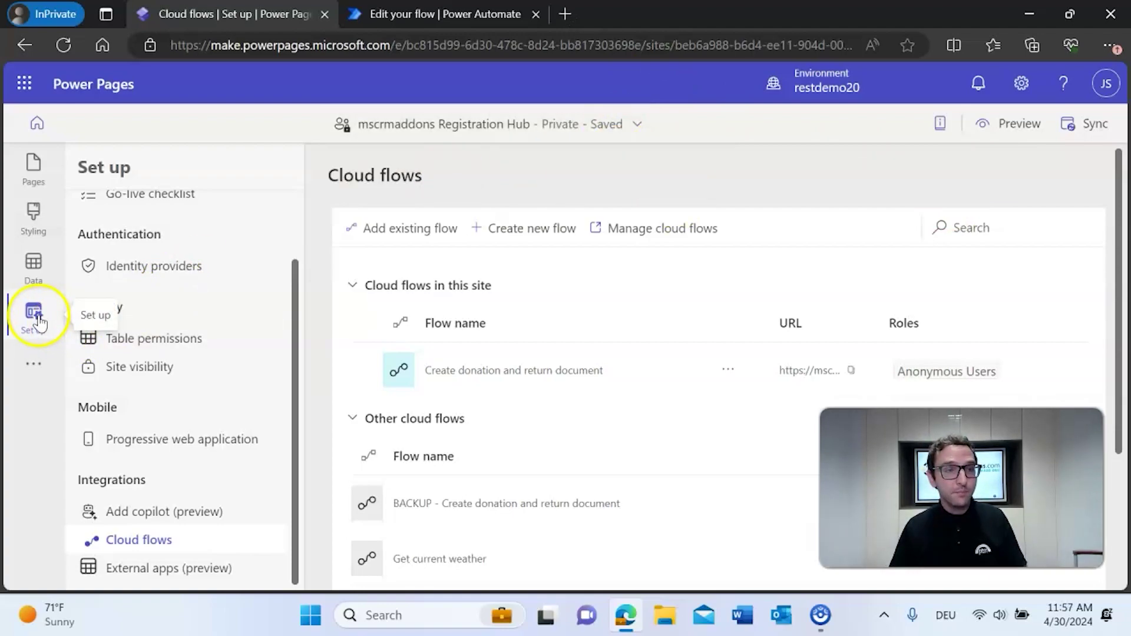
{"action": "left_click", "coordinate": [190, 547]}
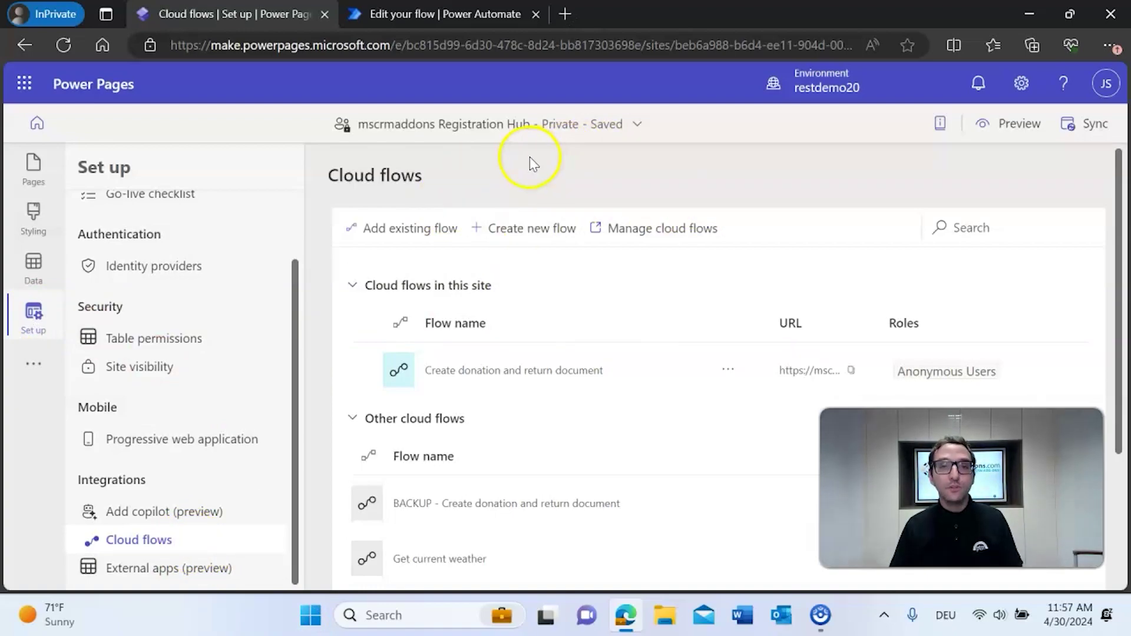
- Create a new flow, searching 'Power Page' to add the When Power Pages calls a flow trigger
{"action": "left_click", "coordinate": [506, 229]}
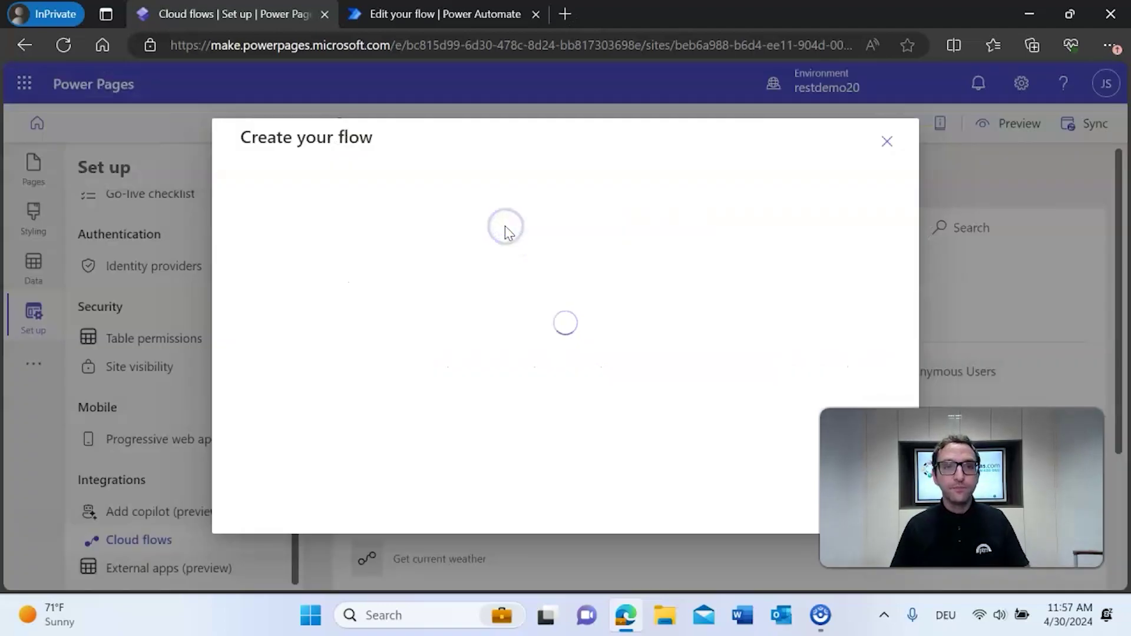
{"action": "left_click", "coordinate": [469, 234]}
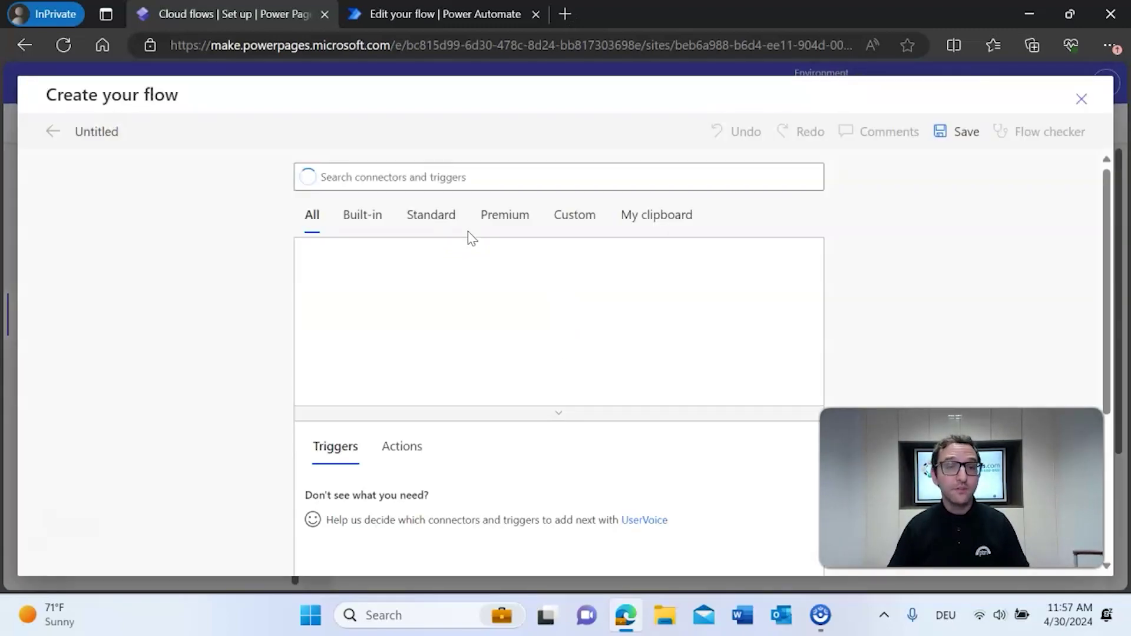
{"action": "left_click", "coordinate": [503, 241]}
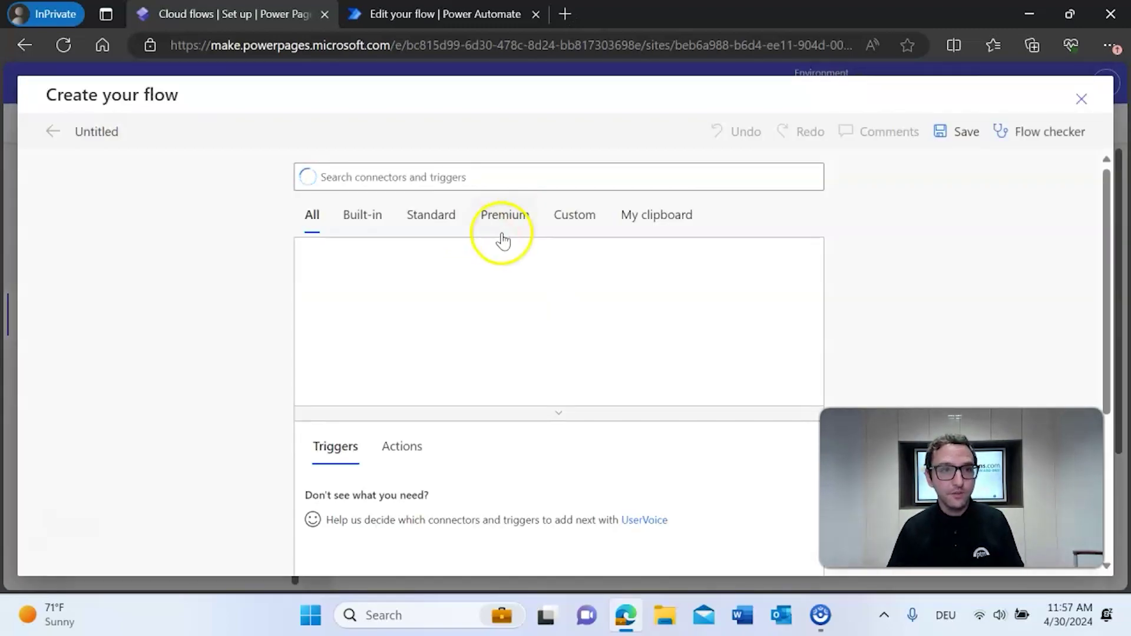
{"action": "left_click", "coordinate": [490, 171]}
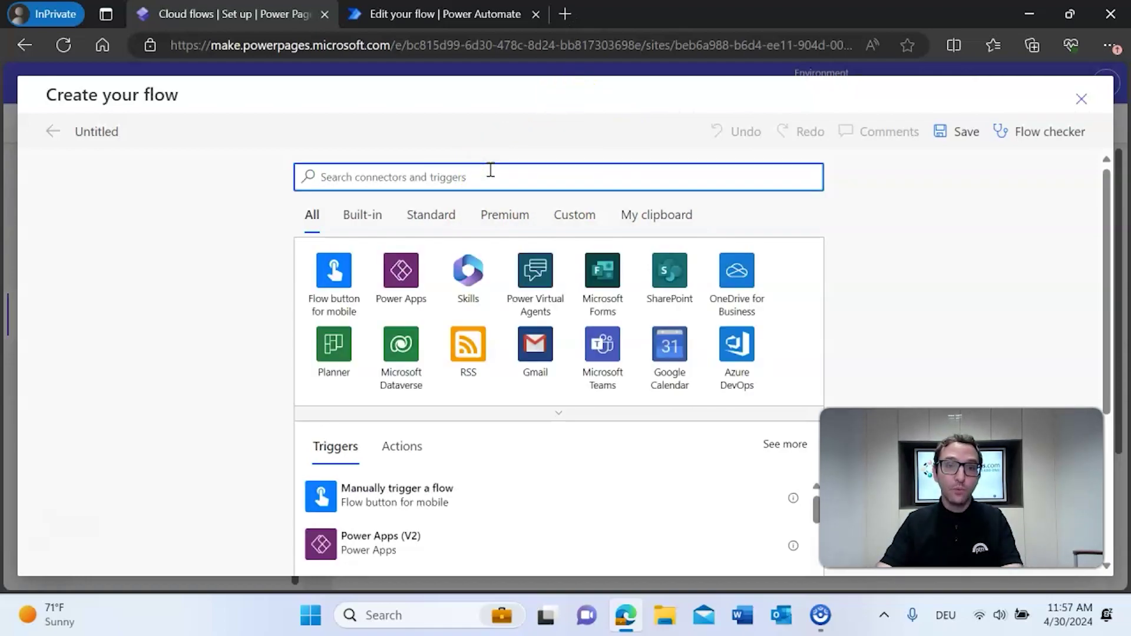
{"action": "type", "text": "Power Page"}
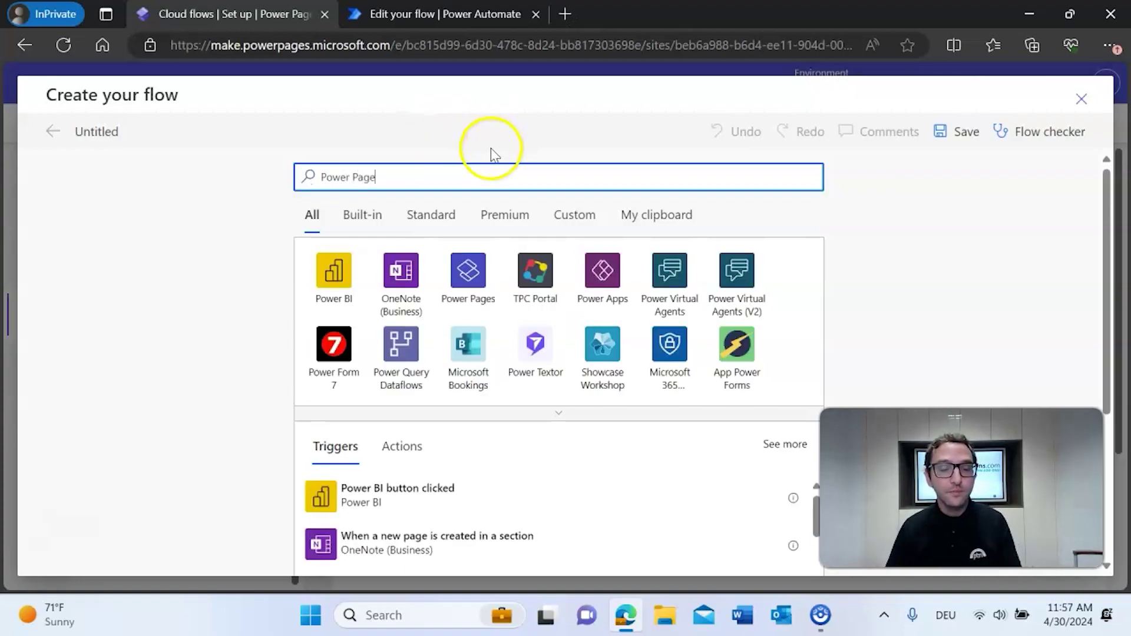
{"action": "left_click", "coordinate": [468, 270]}
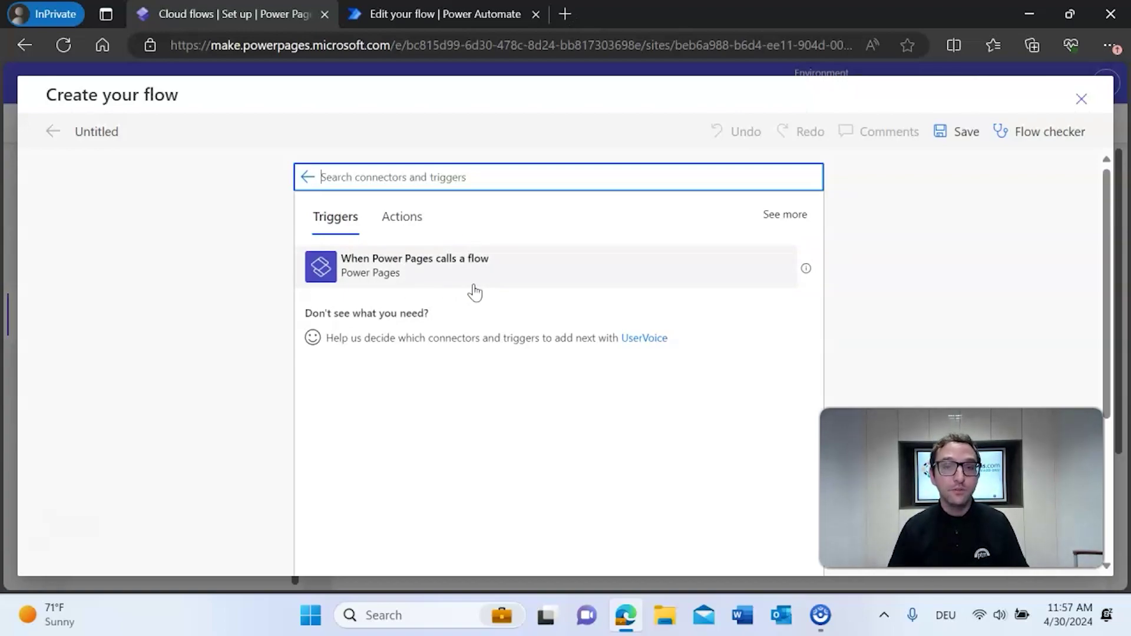
{"action": "left_click", "coordinate": [473, 287]}
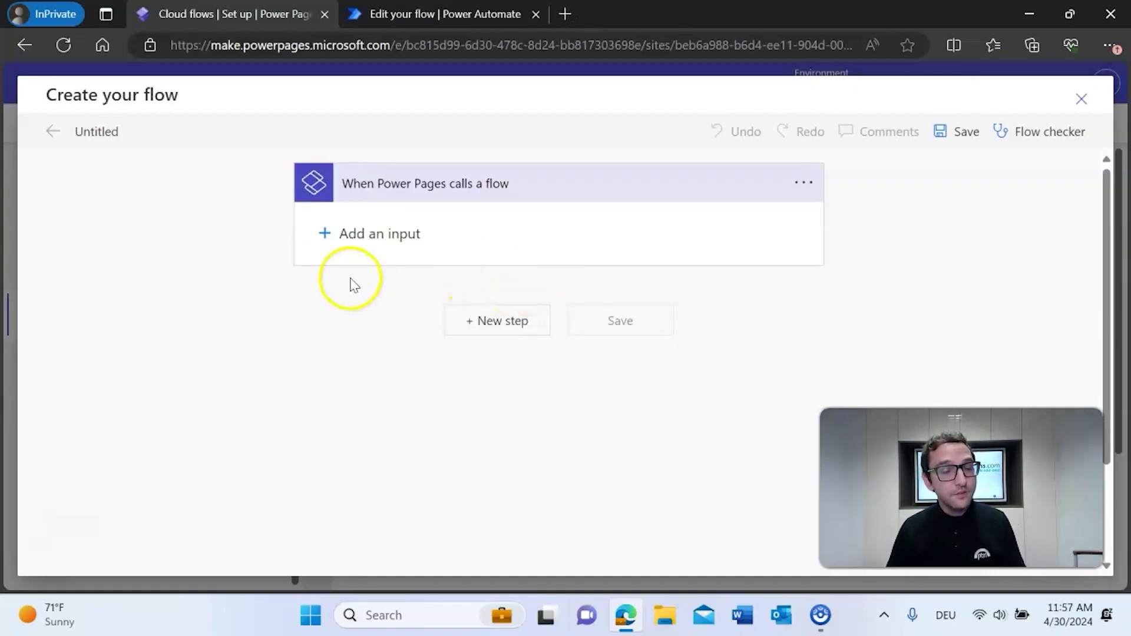
- Add a Text input named 'Donation name' to the trigger
{"action": "left_click", "coordinate": [328, 233]}
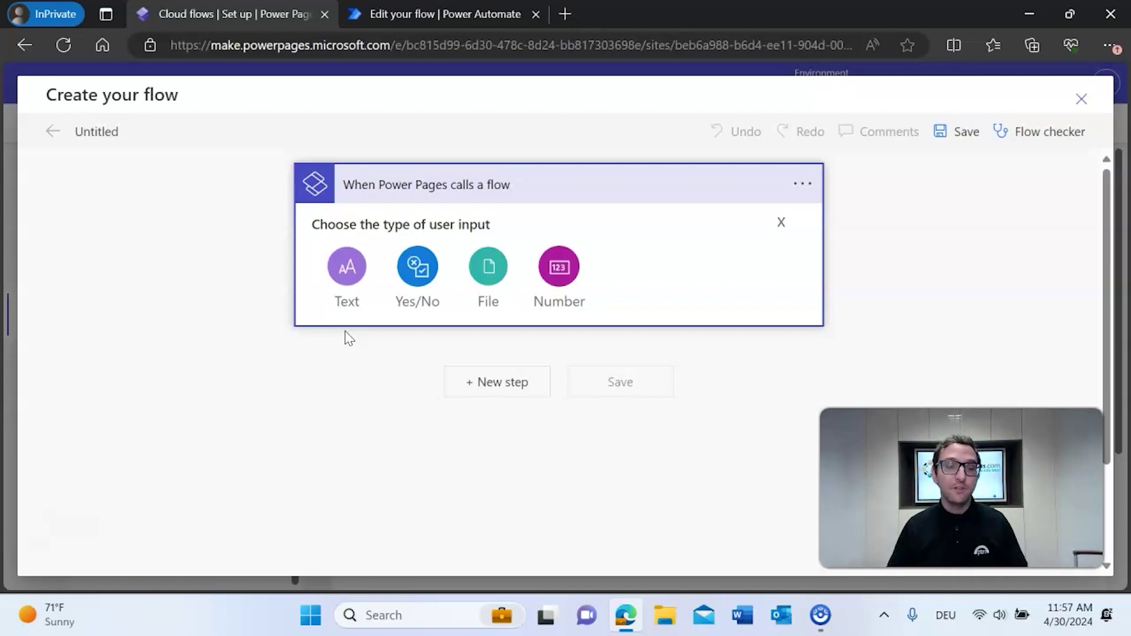
{"action": "left_click", "coordinate": [347, 280]}
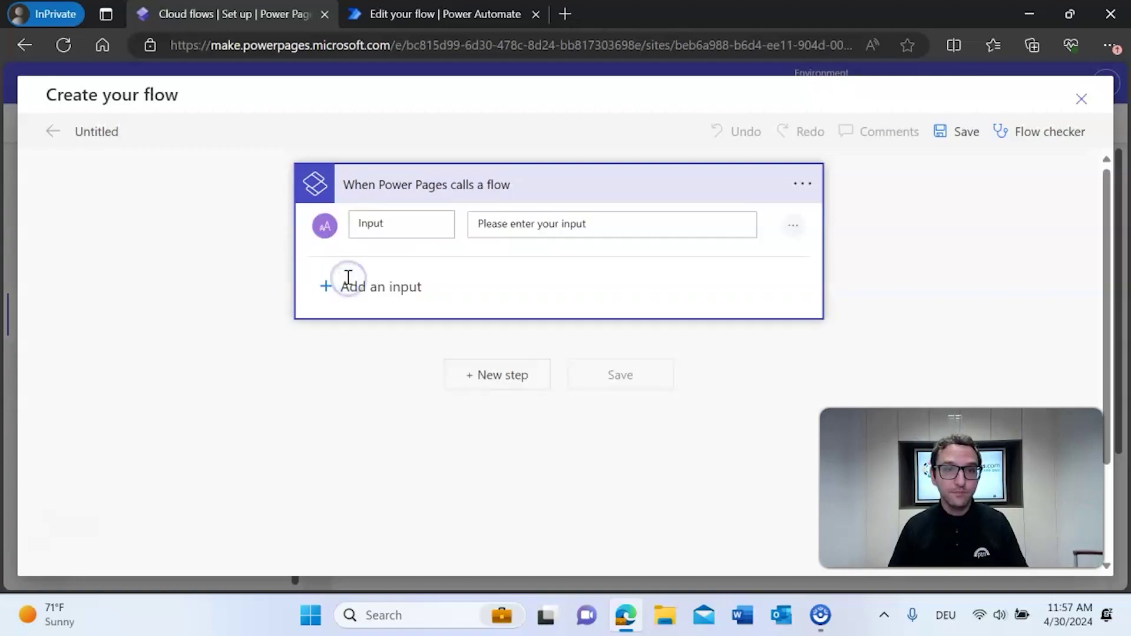
{"action": "left_click", "coordinate": [398, 235]}
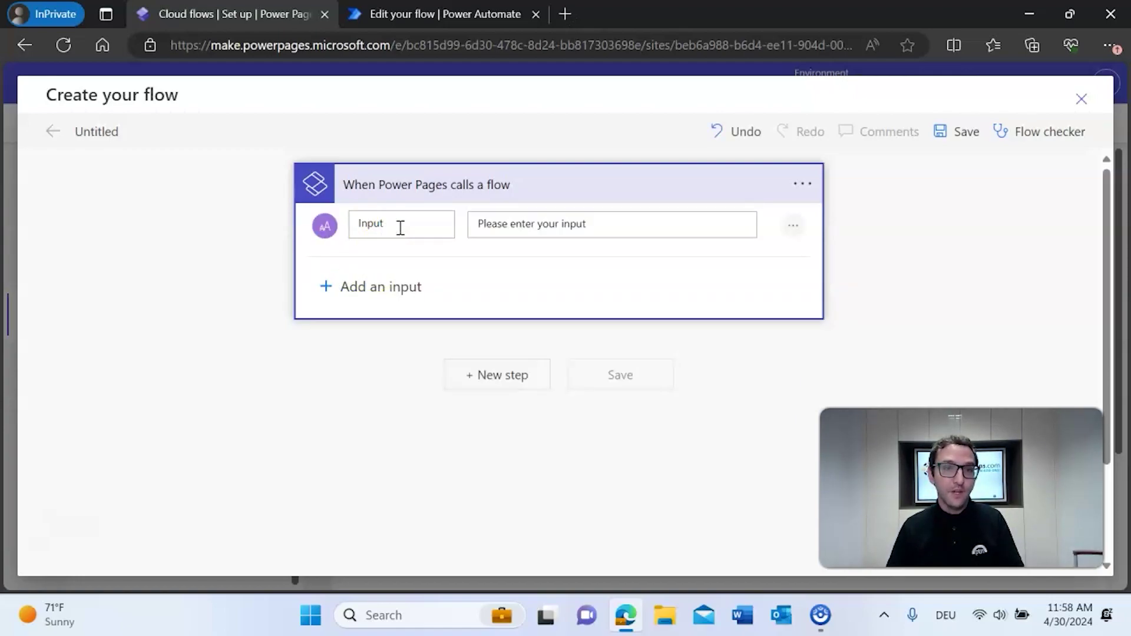
{"action": "key", "text": "BackSpace"}
{"action": "key", "text": "BackSpace"}
{"action": "key", "text": "BackSpace"}
{"action": "key", "text": "BackSpace"}
{"action": "key", "text": "BackSpace"}
{"action": "type", "text": "Donation name"}
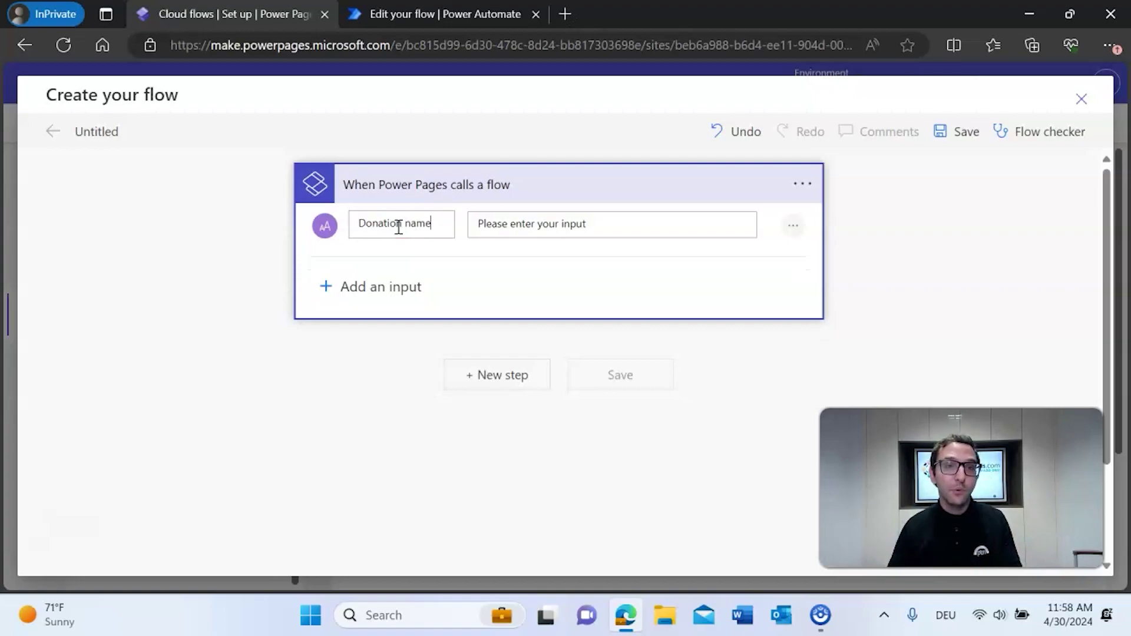
- Dismiss the dynamic content panel and close the Create your flow window
{"action": "left_click", "coordinate": [671, 225]}
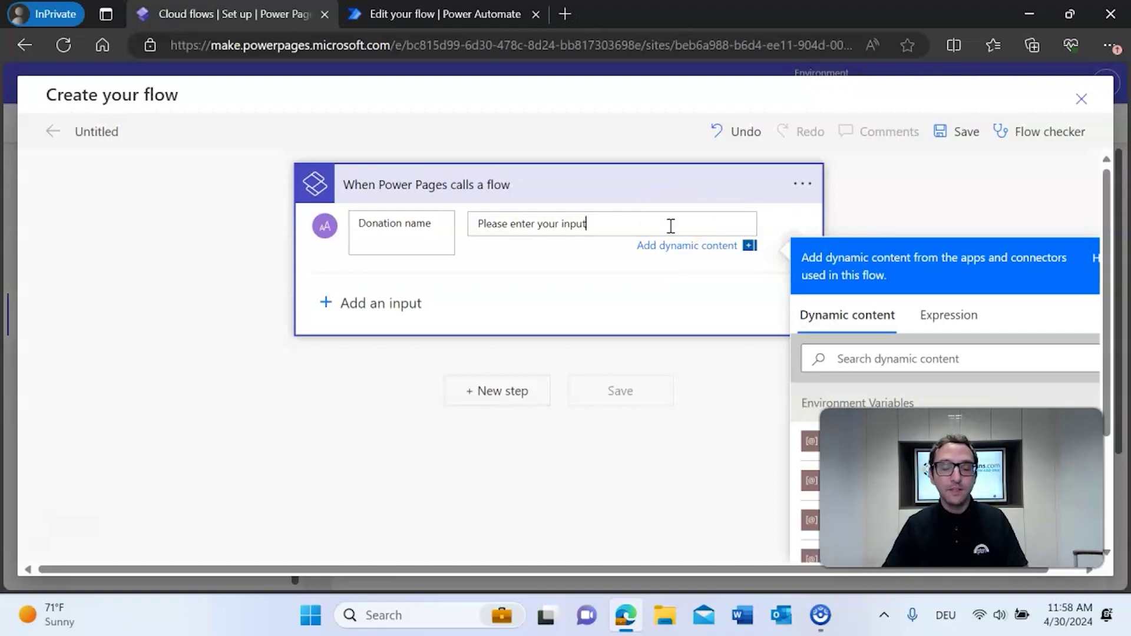
{"action": "left_click", "coordinate": [926, 205]}
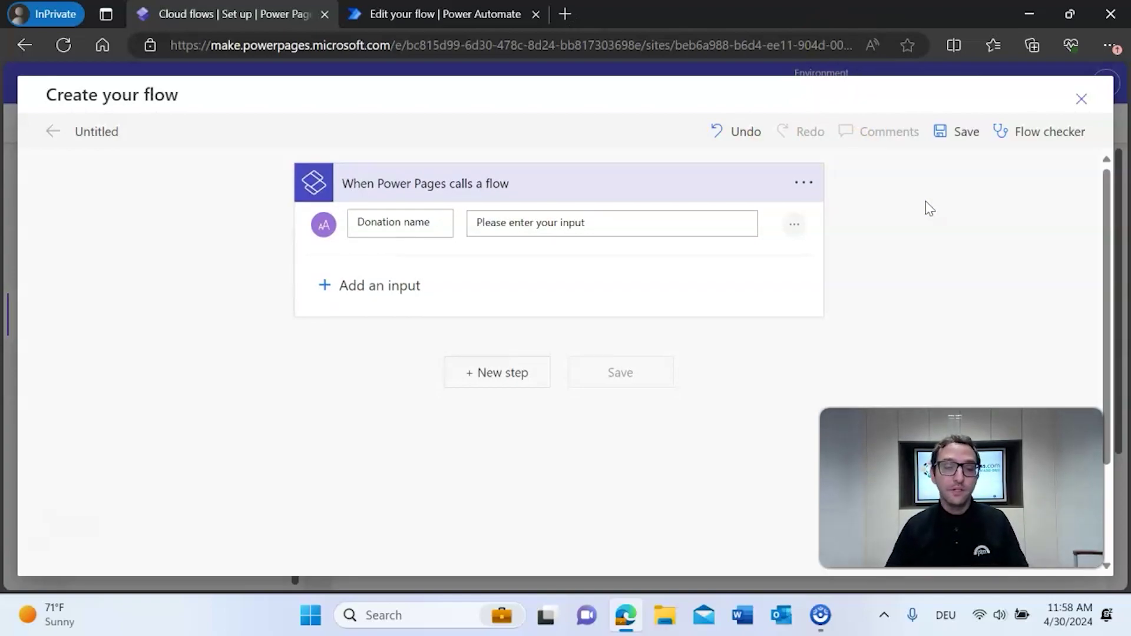
{"action": "left_click", "coordinate": [923, 208]}
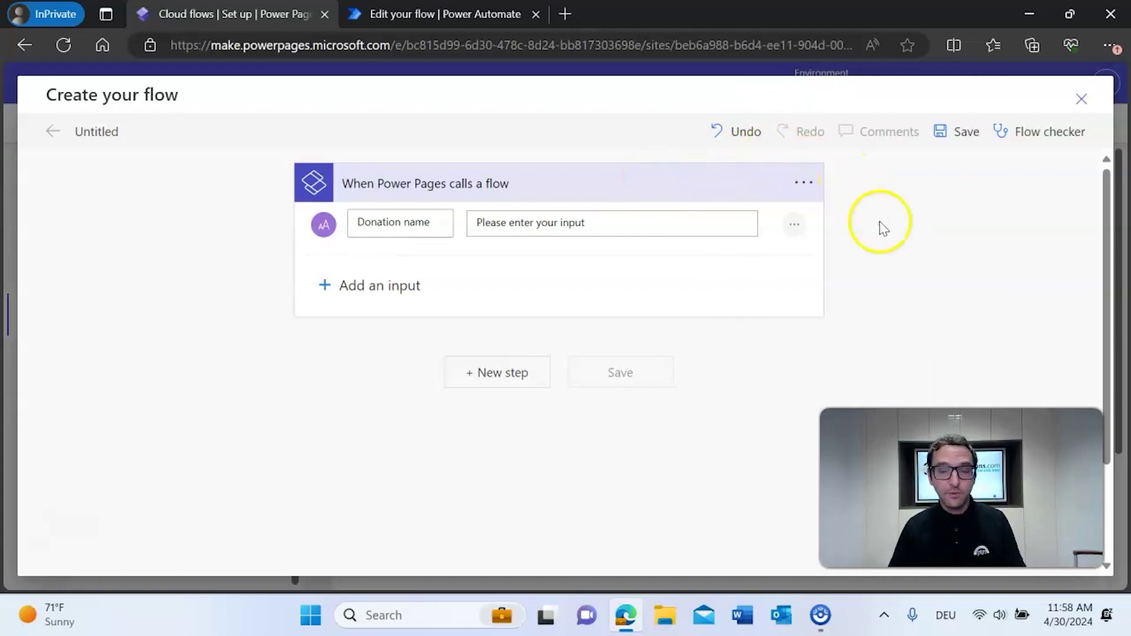
{"action": "left_click", "coordinate": [1081, 104]}
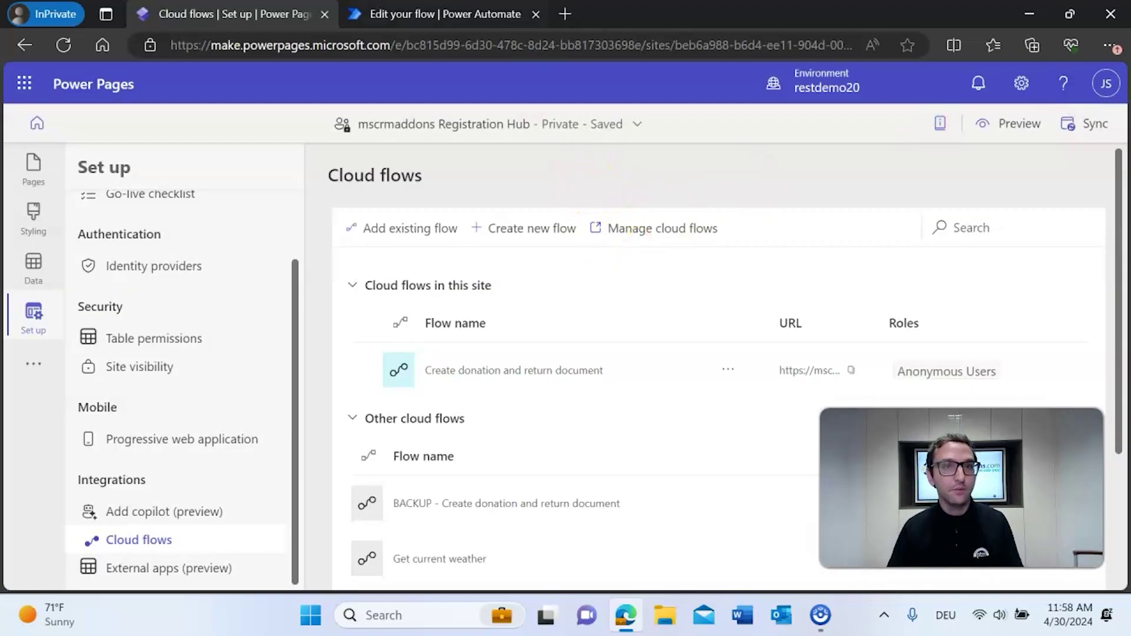
- Switch to the Power Automate tab showing the Create donation and return document flow
{"action": "key", "text": "ctrl+Tab"}
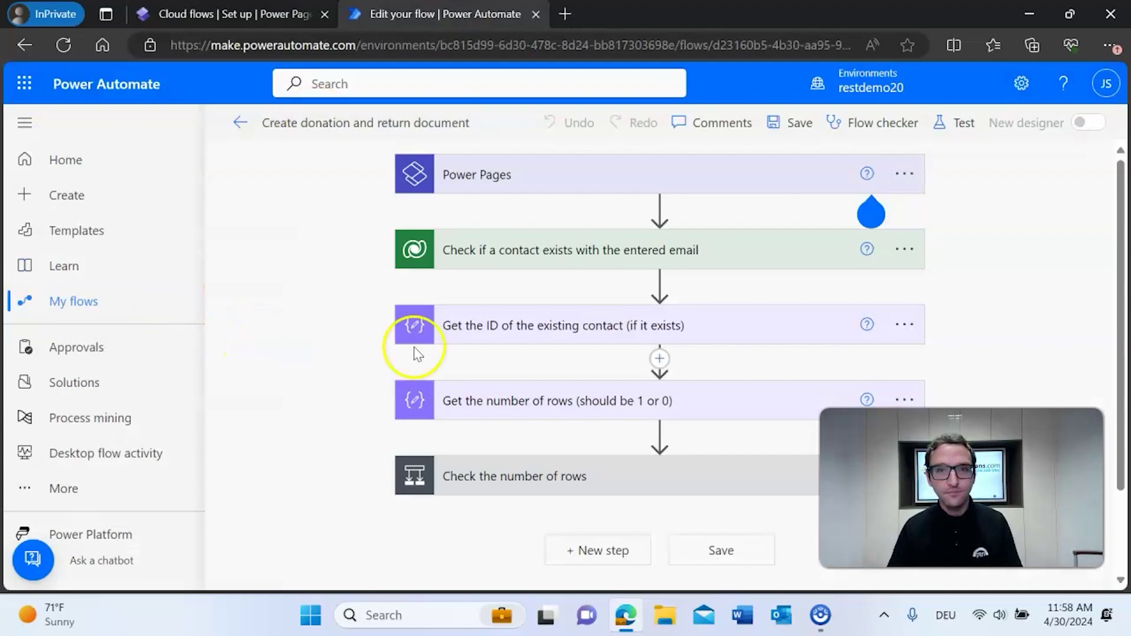